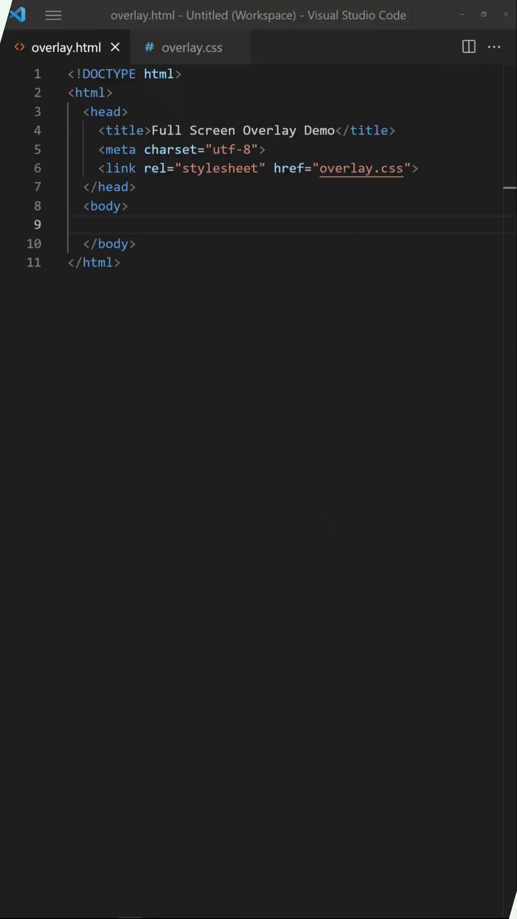
type("<!-- FULL SCREEN OVERLAY -->")
- Type the FULL SCREEN OVERLAY comment and owrap and obox divs around a placeholder paragraph, then save
key("Return")
type("<div i")
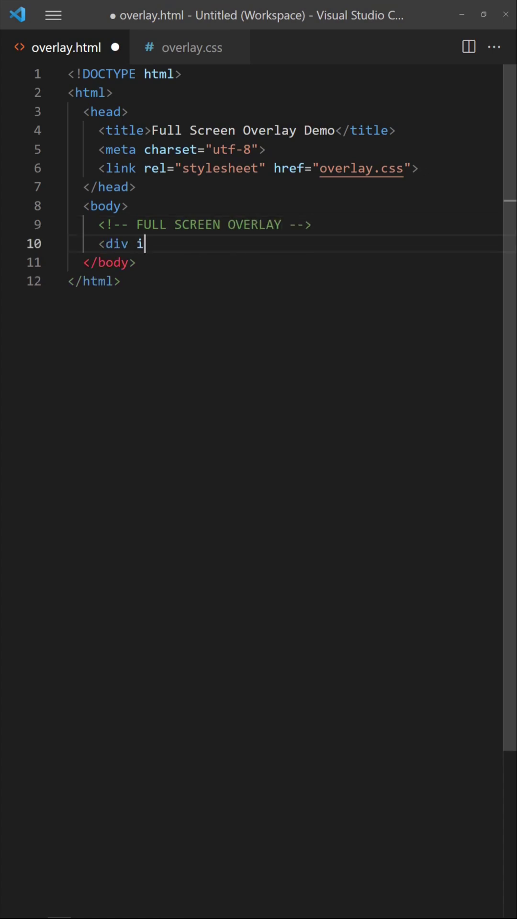
type("d=\"obox\">")
key("Return")
type("<p>Your content h")
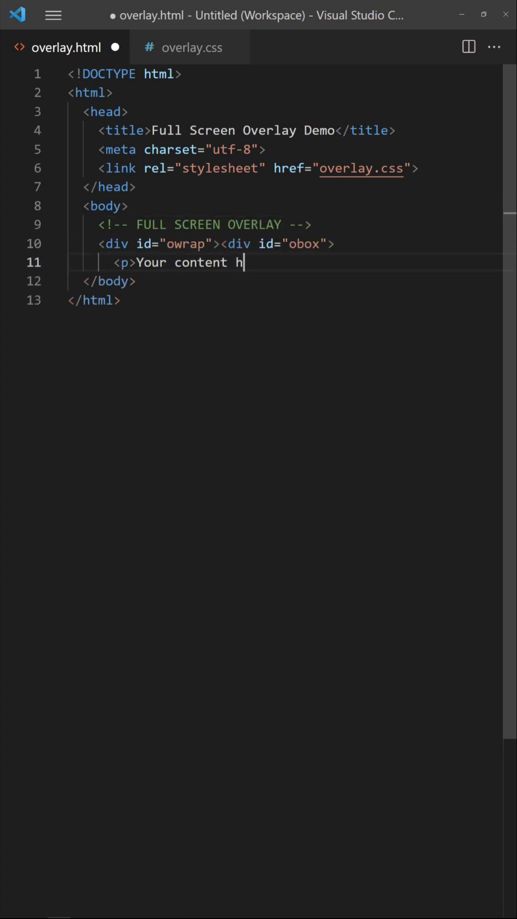
type("ere.</p>")
key("Return")
type("></div")
key("ctrl+s")
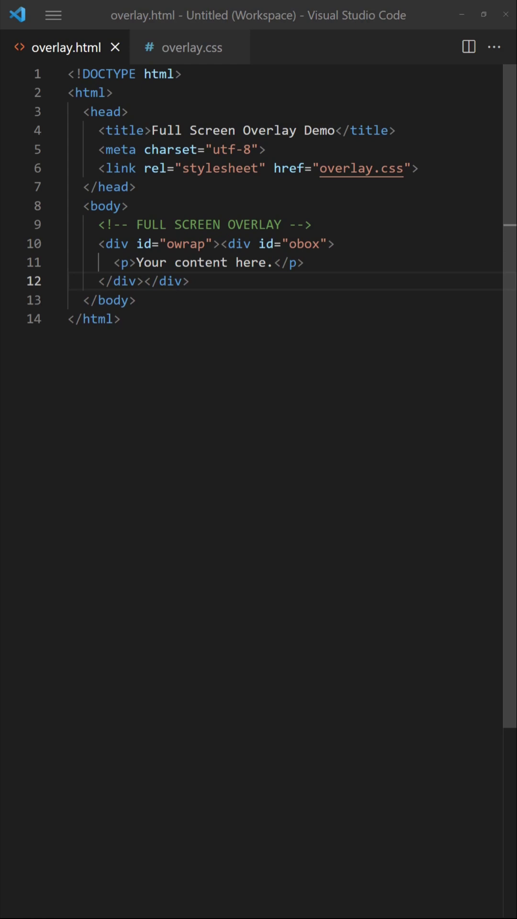
key("ctrl+Page_Down")
- Write the #owrap rule with full-screen size, fixed position and translucent black background, and save
key("Return")
key("Return")
key("Up")
key("Up")
type("/* ")
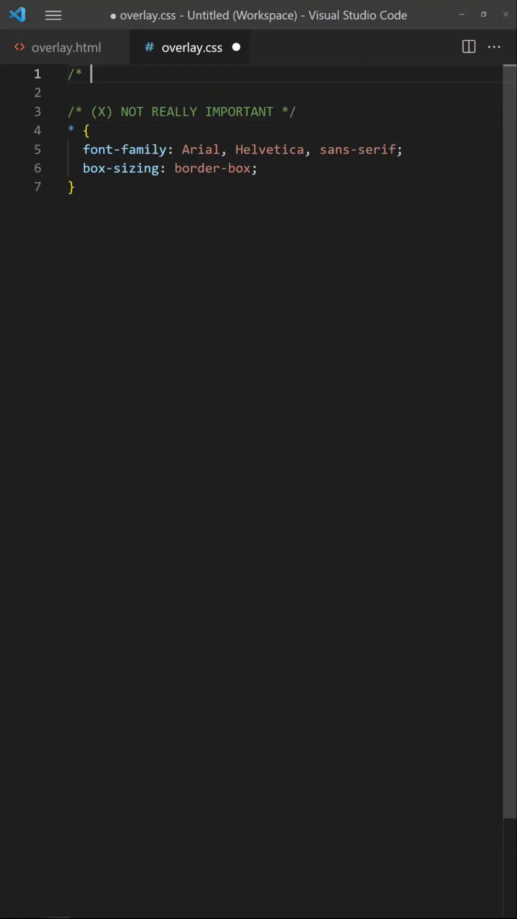
type("/")
key("Return")
type("#owrap {")
key("Return")
type("/* COVER ")
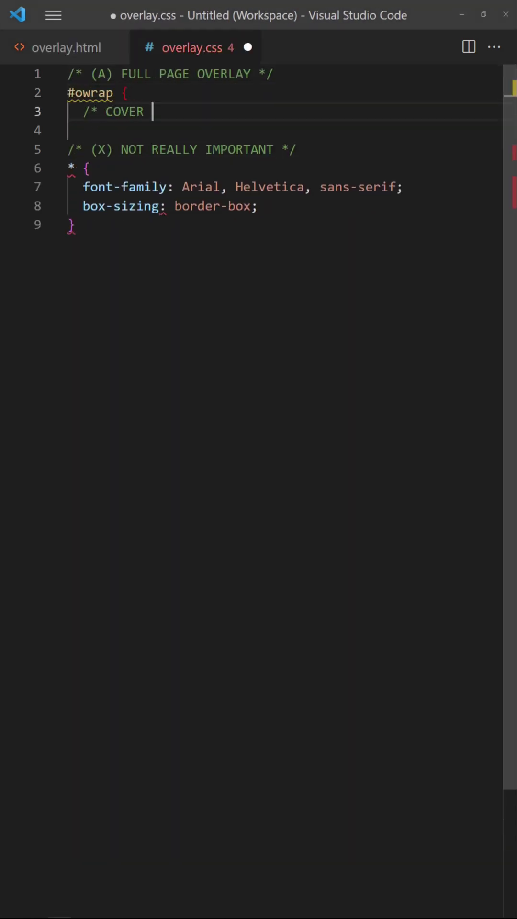
type(" */")
key("Return")
type("width: 100vw; height: 100vh;")
key("Return")
type("po")
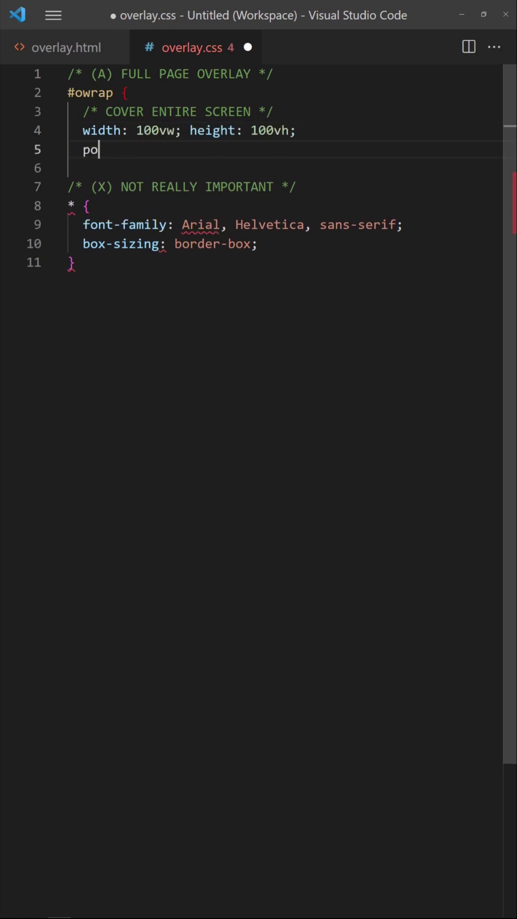
type("sition: fixed; top: 0; left: 0; z-index: 999;")
key("Return")
type("ba")
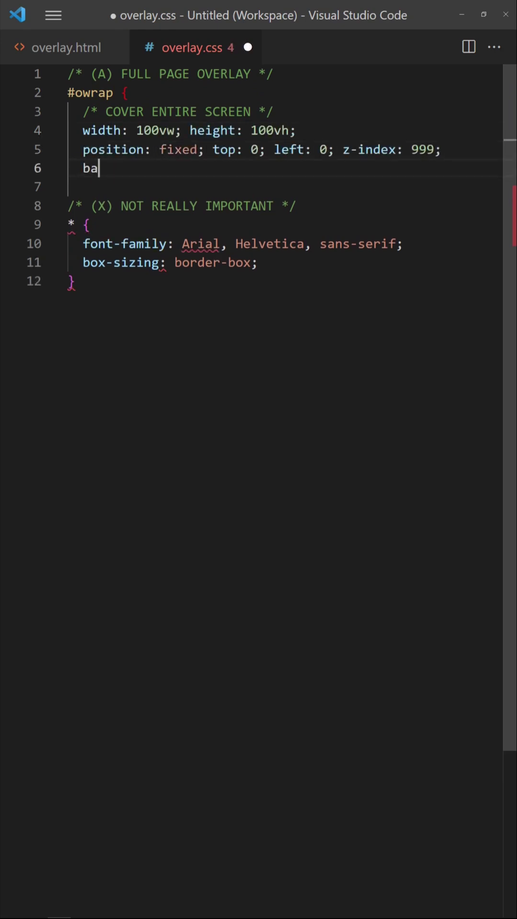
type(" 0.5);")
key("Return")
type("}")
key("ctrl+s")
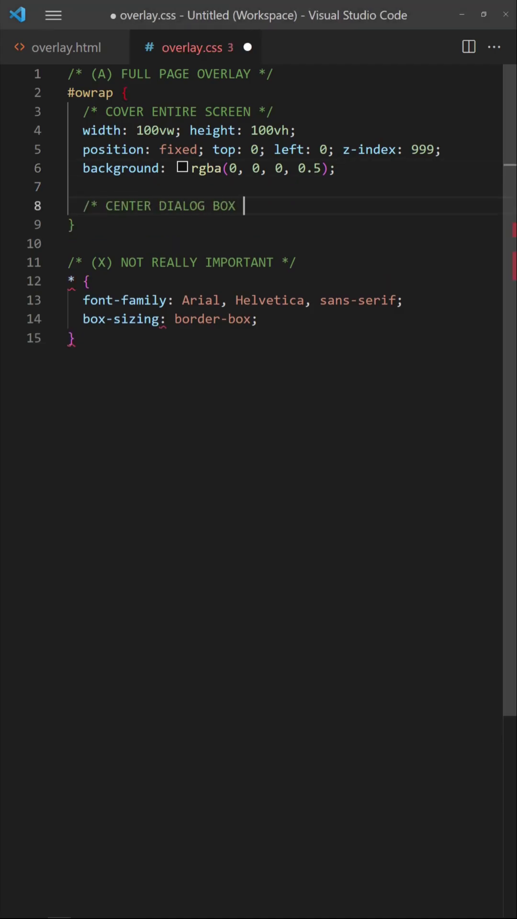
type("*/")
- Add flex display and centring to #owrap, then write the #obox rule with 20px padding on white
key("Return")
type("display: flex;")
key("Return")
type("justify-content: center;")
key("Return")
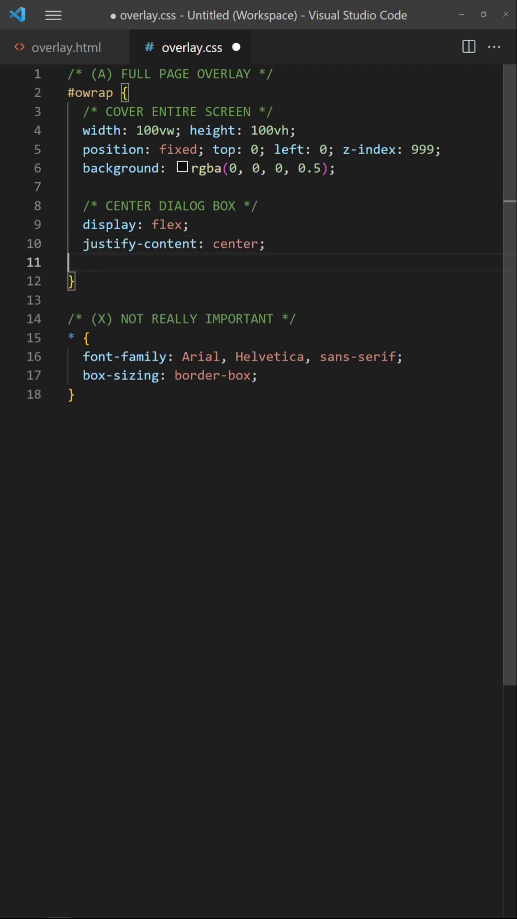
type("align-items: center;")
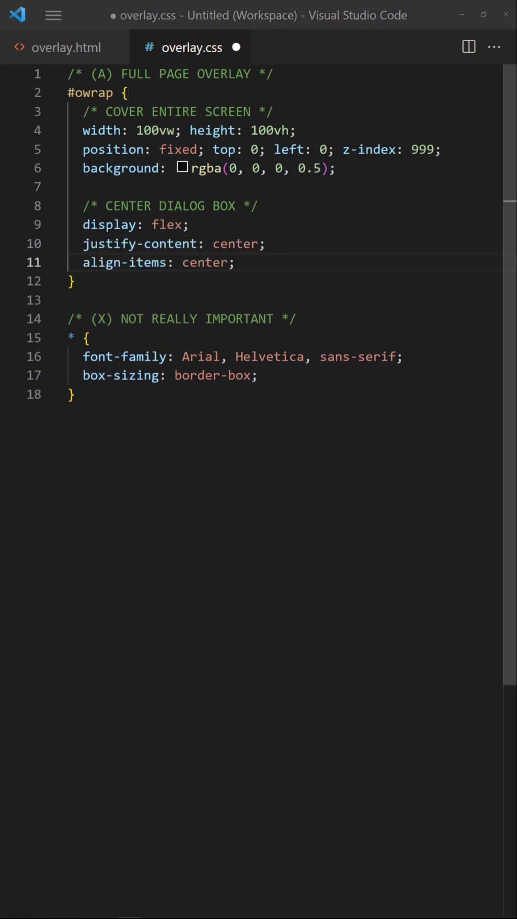
key("Down")
key("End")
key("Return")
key("Return")
type("/* (")
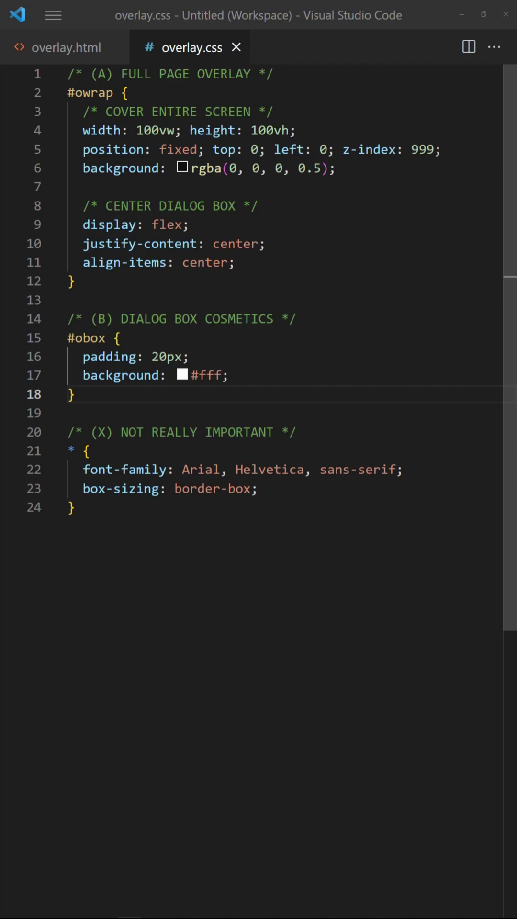
- Give #owrap an opacity transition, visibility: hidden and opacity: 0
left_click(237, 262)
key("Return")
key("Return")
type("/* HIDDEN BY DEFAULT */")
key("Return")
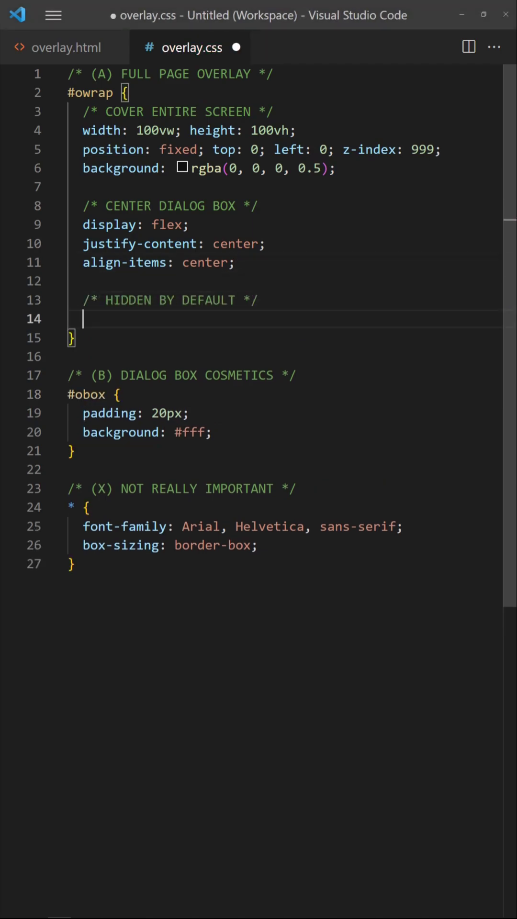
type("transition: opacity 0.2s;")
key("Return")
type("visibility: hidden; opaci")
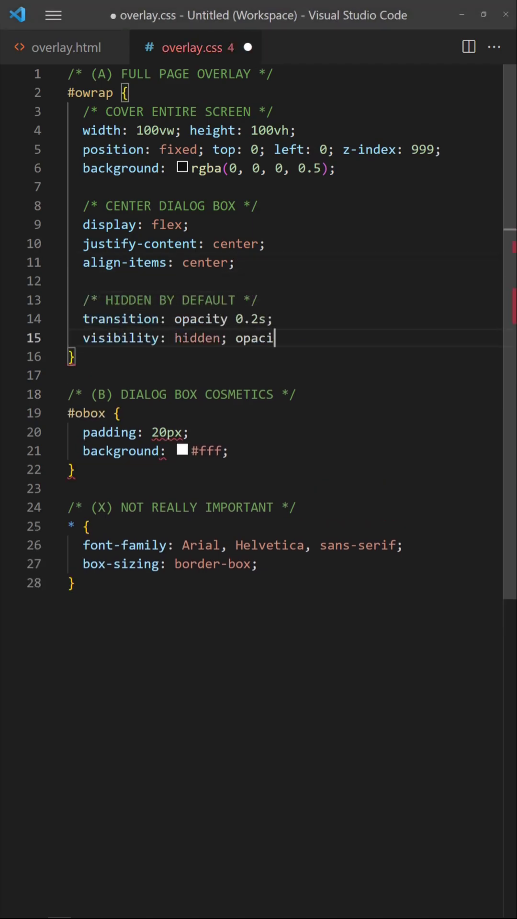
type("ty: 0;")
- Add the SHOW comment and the #owrap.show rule making the overlay visible, and save overlay.css
key("Down")
key("End")
key("Return")
key("Return")
type("/* SHOW */")
key("Return")
type("rap.show { v")
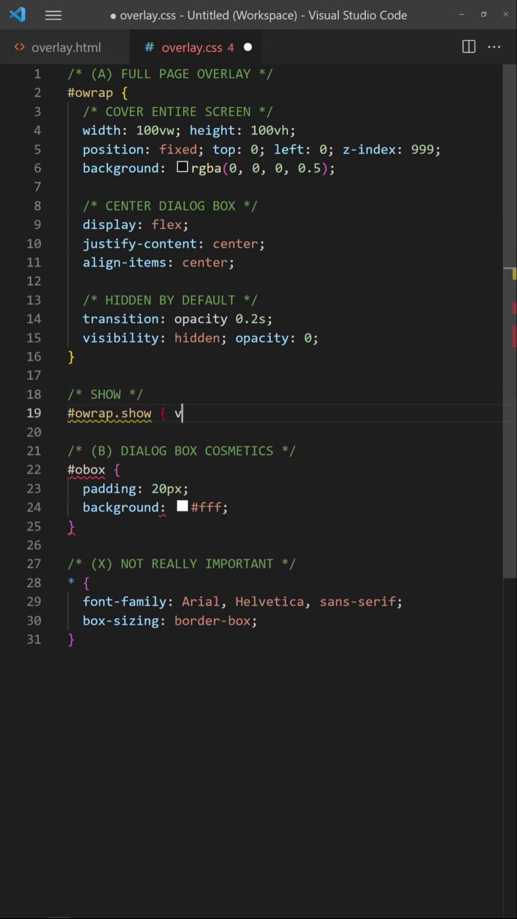
type("isibility: visible; opacity: 1; }")
key("ctrl+s")
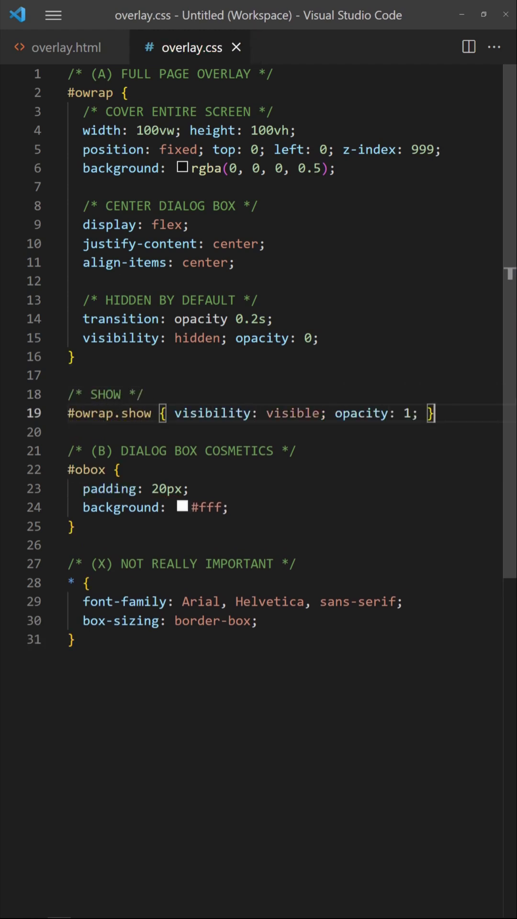
key("ctrl+Page_Up")
- Add an Open button whose onclick sets the overlay's className to 'show'
key("Return")
key("Return")
type("<!-- TOGGLE BUTTON -->")
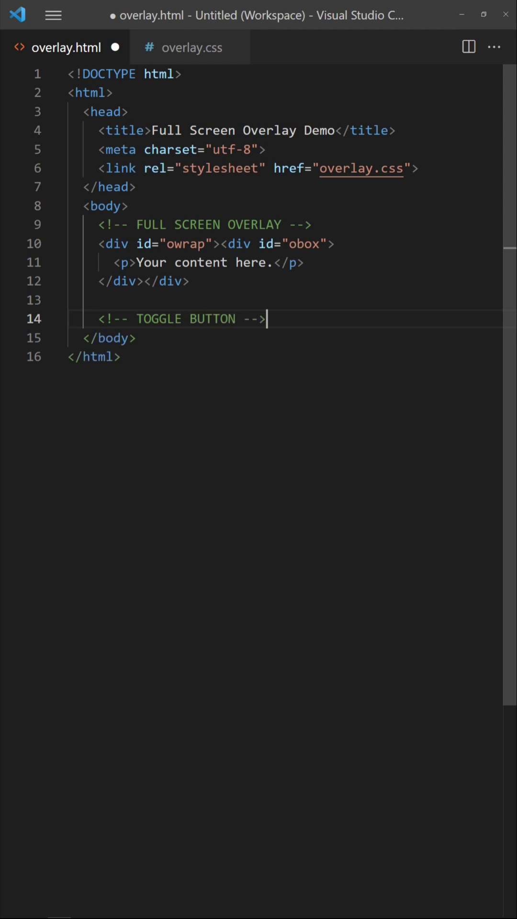
key("Return")
type("<button onclick=\"docum")
type("ntById('owrap')")
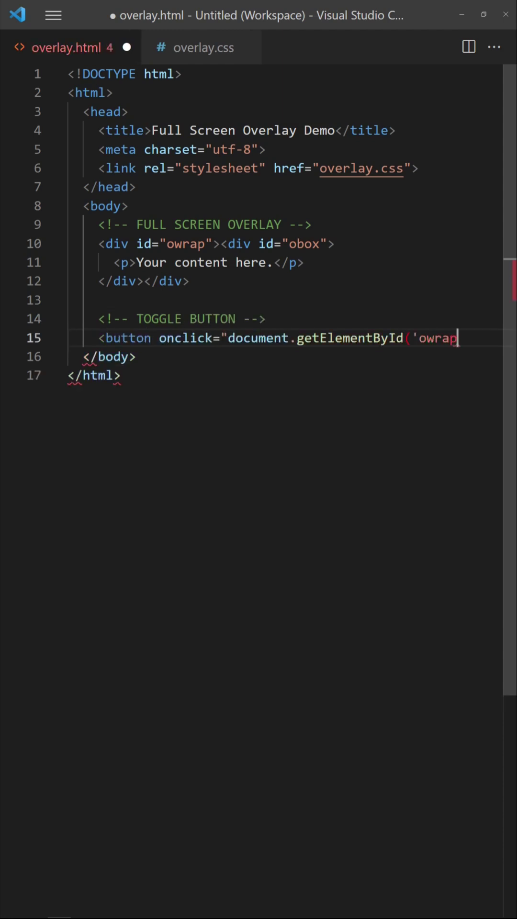
key("Return")
type(".className='show'\">")
key("Return")
type("Open")
key("Return")
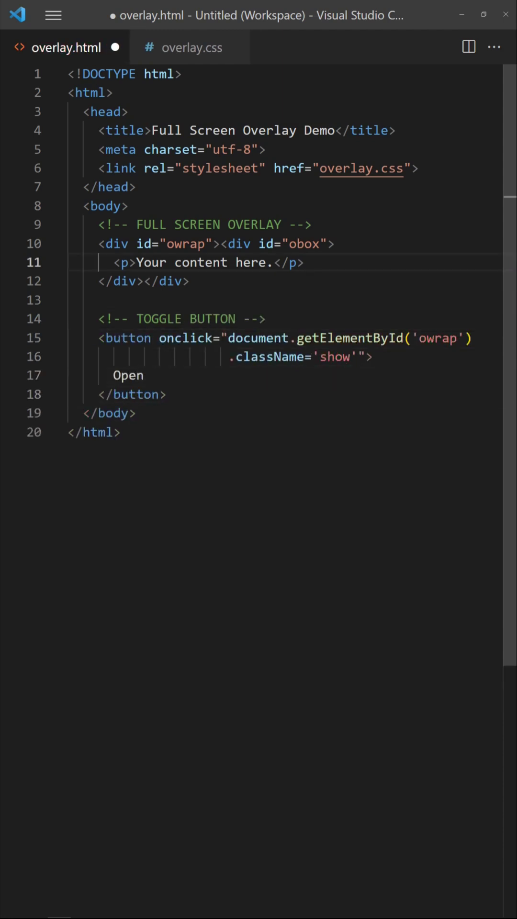
key("Return")
type("k=\"document.getElementB")
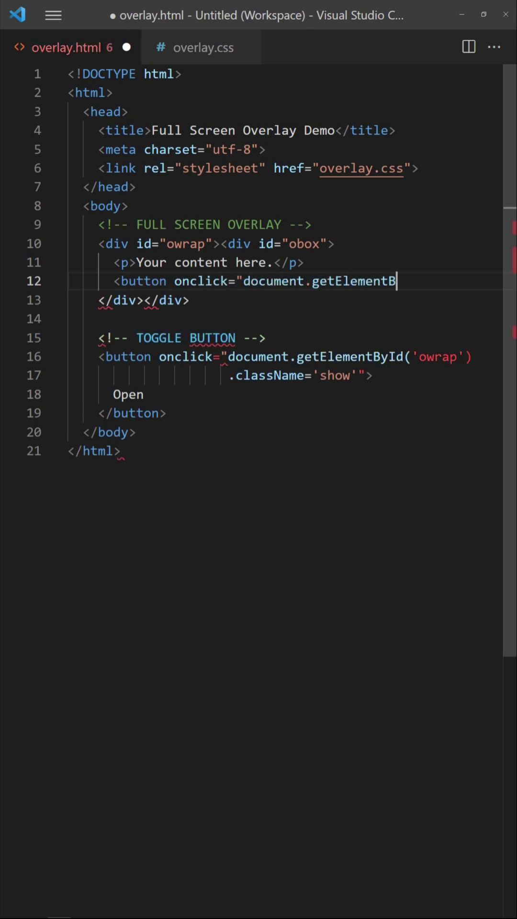
type("yId('owrap')")
- Add a Close button inside #obox that clears the class, save, and reload the browser preview
key("Return")
type(".className=''\">")
key("Return")
type("Close")
key("Return")
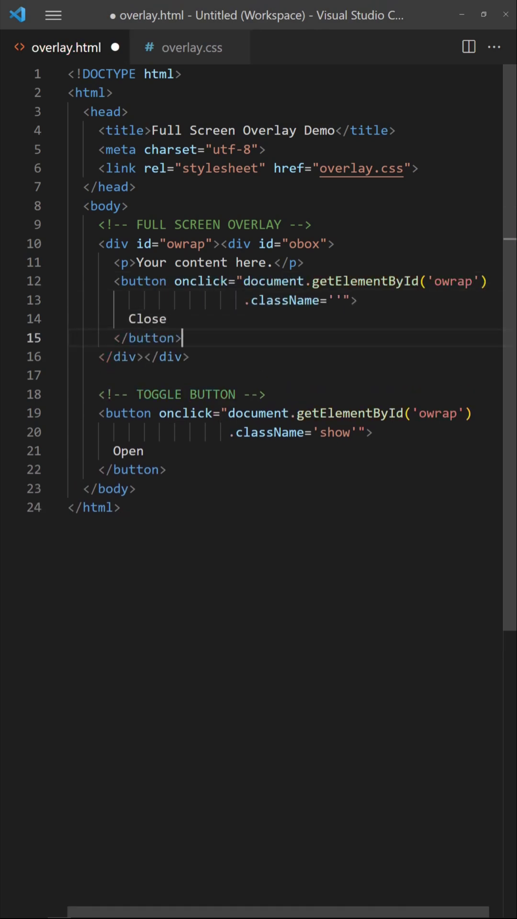
key("ctrl+s")
key("alt+Tab")
key("F5")
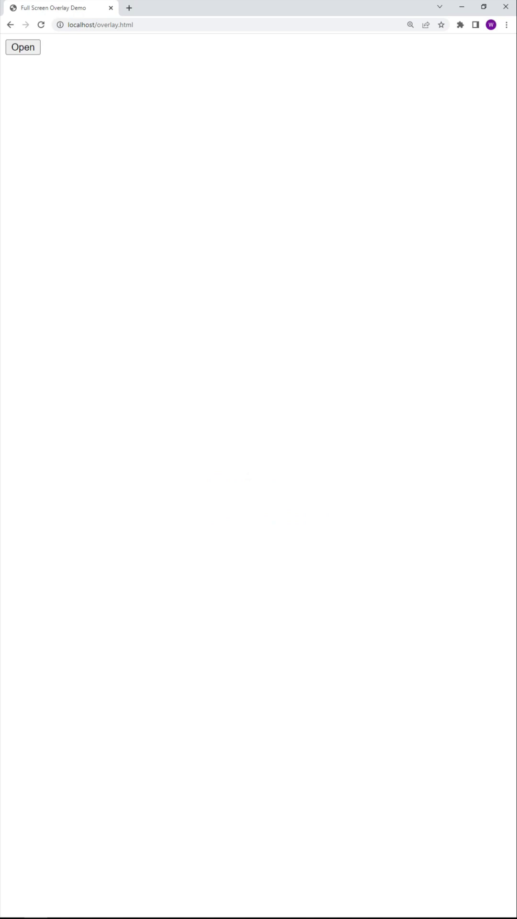